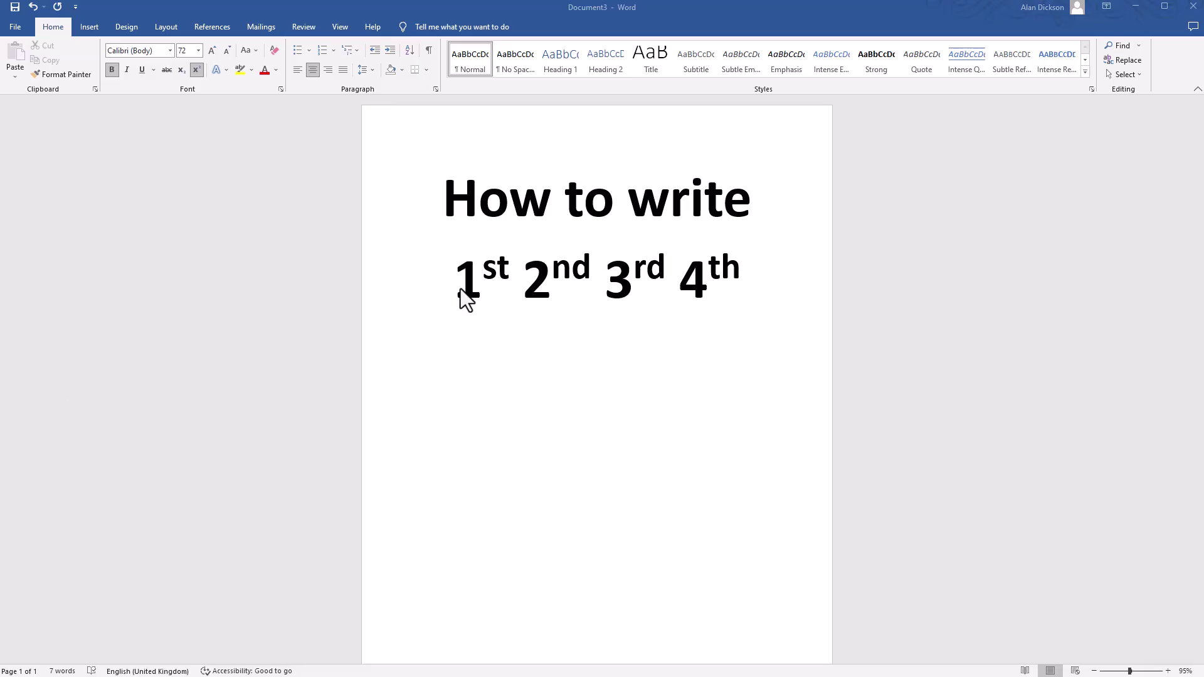
- Delete the existing '1st 2nd 3rd 4th' ordinals line
{"action": "mouse_move", "coordinate": [456, 282]}
{"action": "left_mouse_down"}
{"action": "mouse_move", "coordinate": [601, 280]}
{"action": "mouse_move", "coordinate": [688, 358]}
{"action": "left_mouse_up"}
{"action": "left_click", "coordinate": [691, 424]}
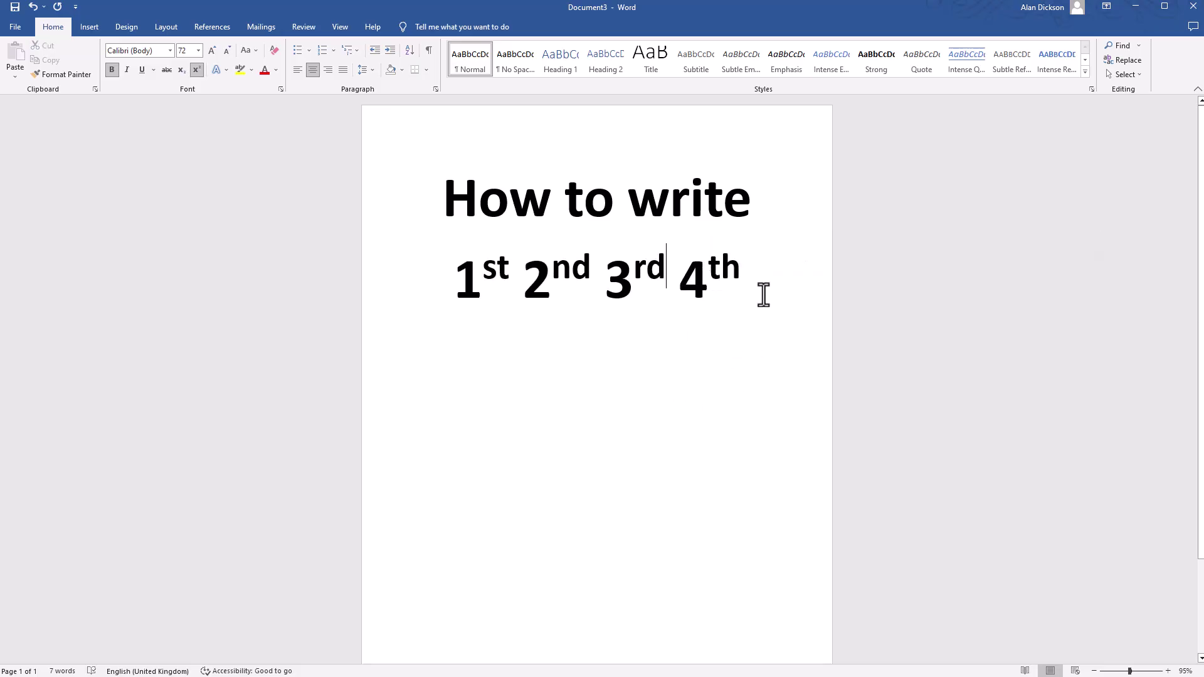
{"action": "left_click_drag", "start_coordinate": [762, 295], "coordinate": [457, 295]}
{"action": "key", "text": "BackSpace"}
{"action": "key", "text": "BackSpace"}
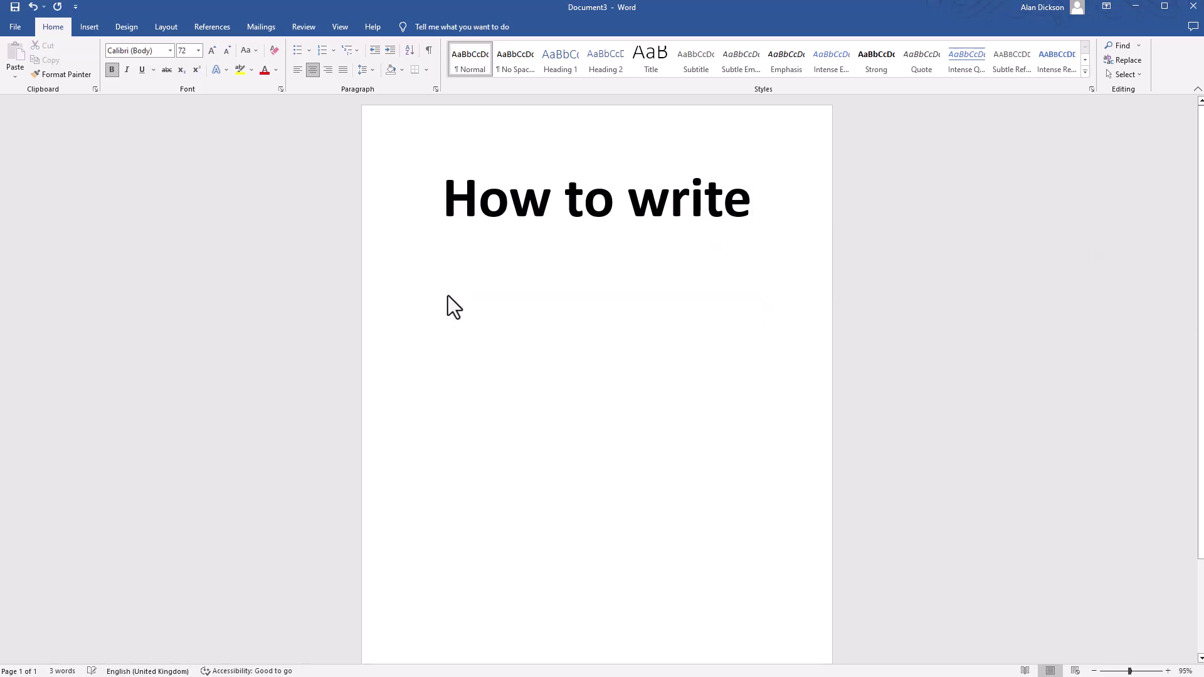
- Add a new line below the title reading '1st' without automatic superscript
{"action": "key", "text": "Return"}
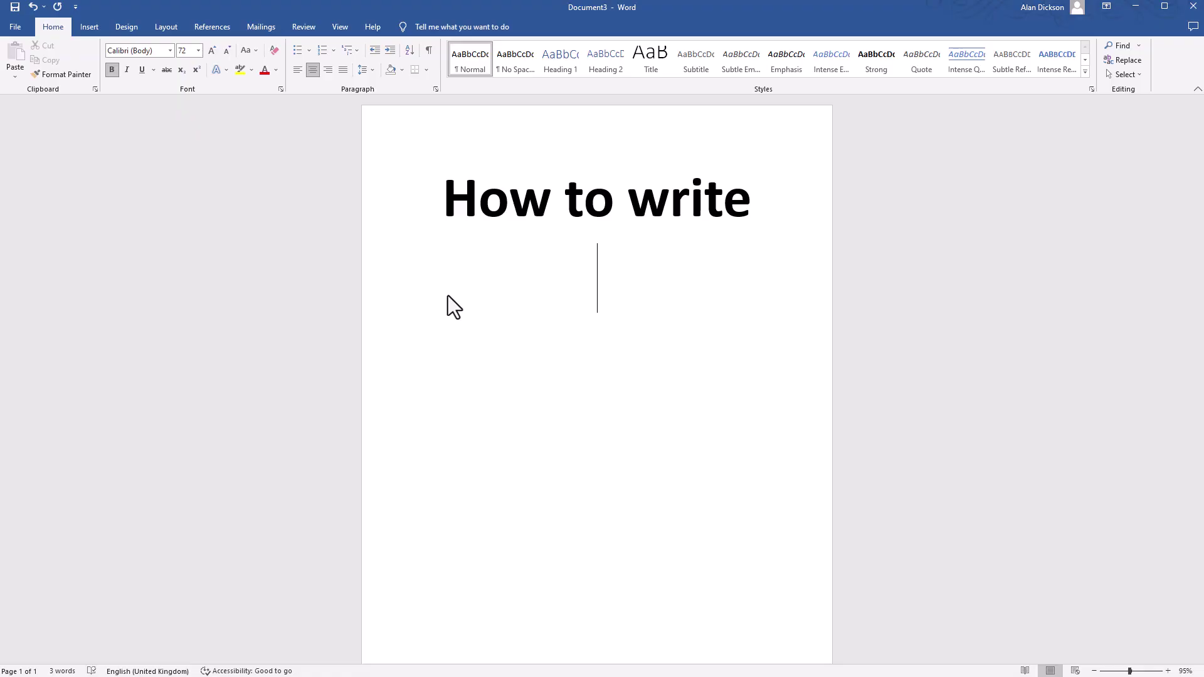
{"action": "type", "text": "1st"}
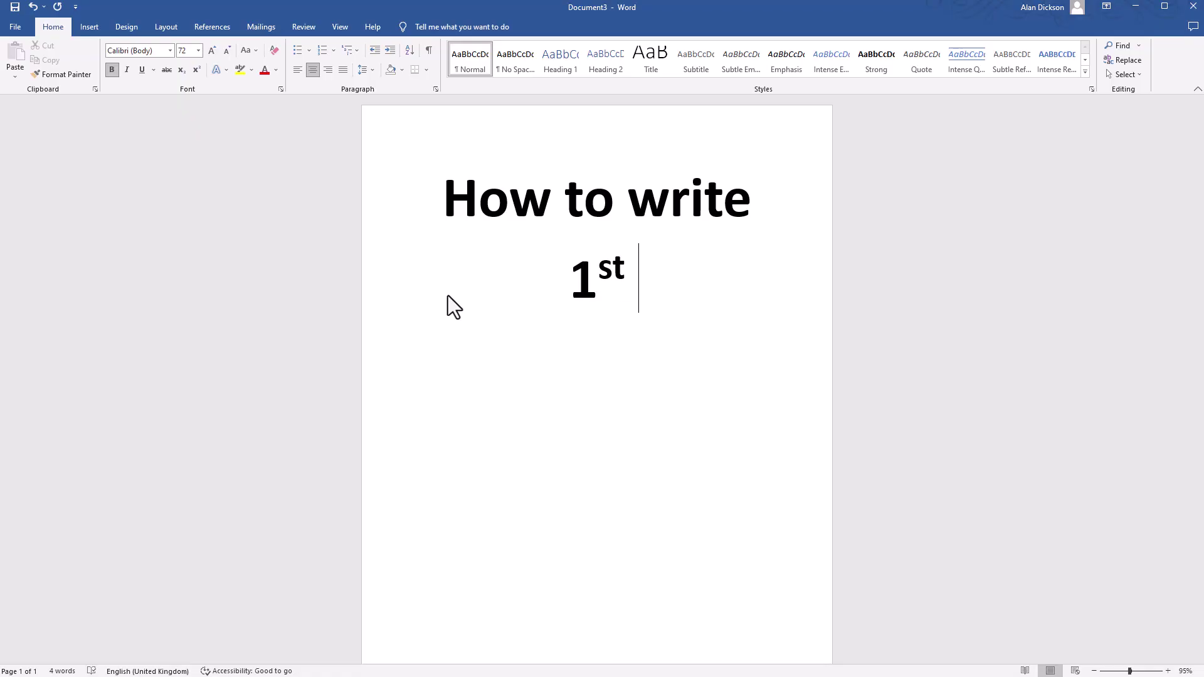
{"action": "key", "text": "BackSpace"}
{"action": "key", "text": "BackSpace"}
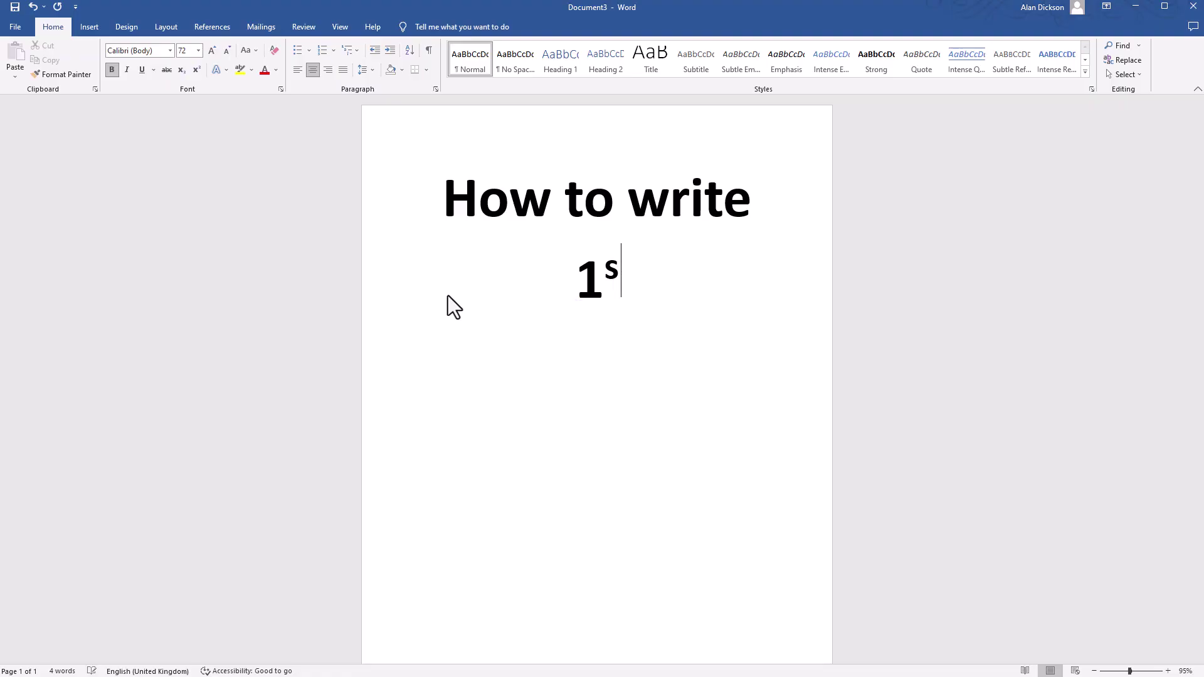
{"action": "key", "text": "BackSpace"}
{"action": "type", "text": "st"}
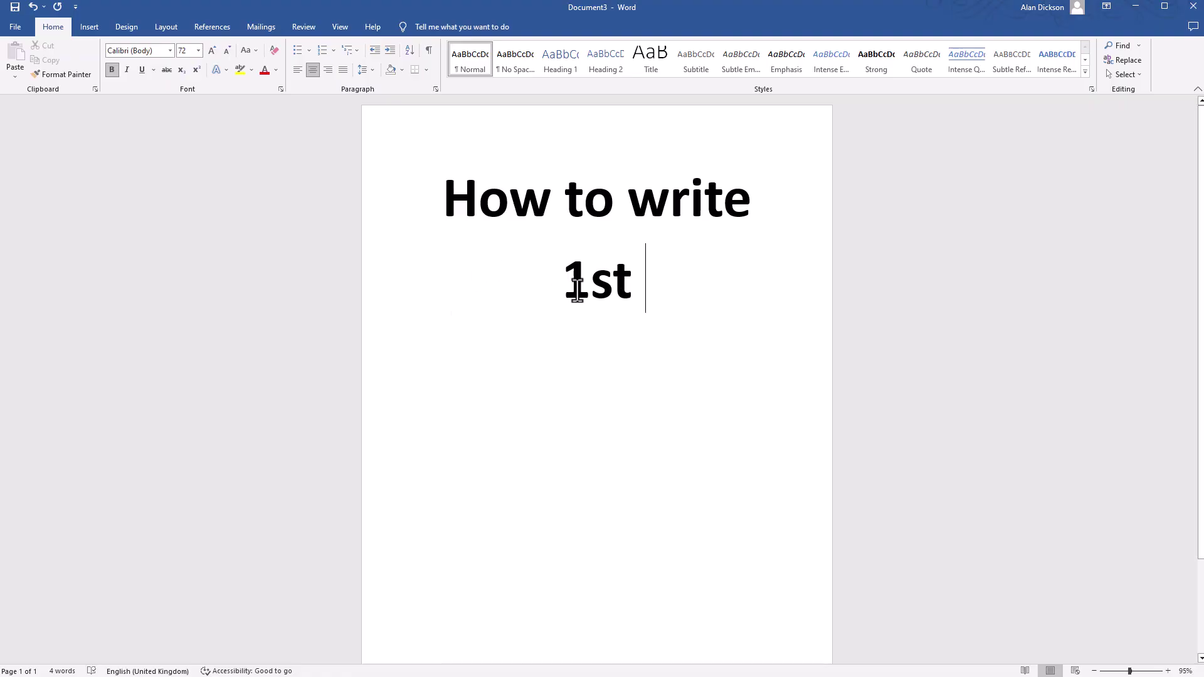
- Make the 'st' after 1 superscript using the x² button
{"action": "left_click_drag", "start_coordinate": [630, 287], "coordinate": [598, 286]}
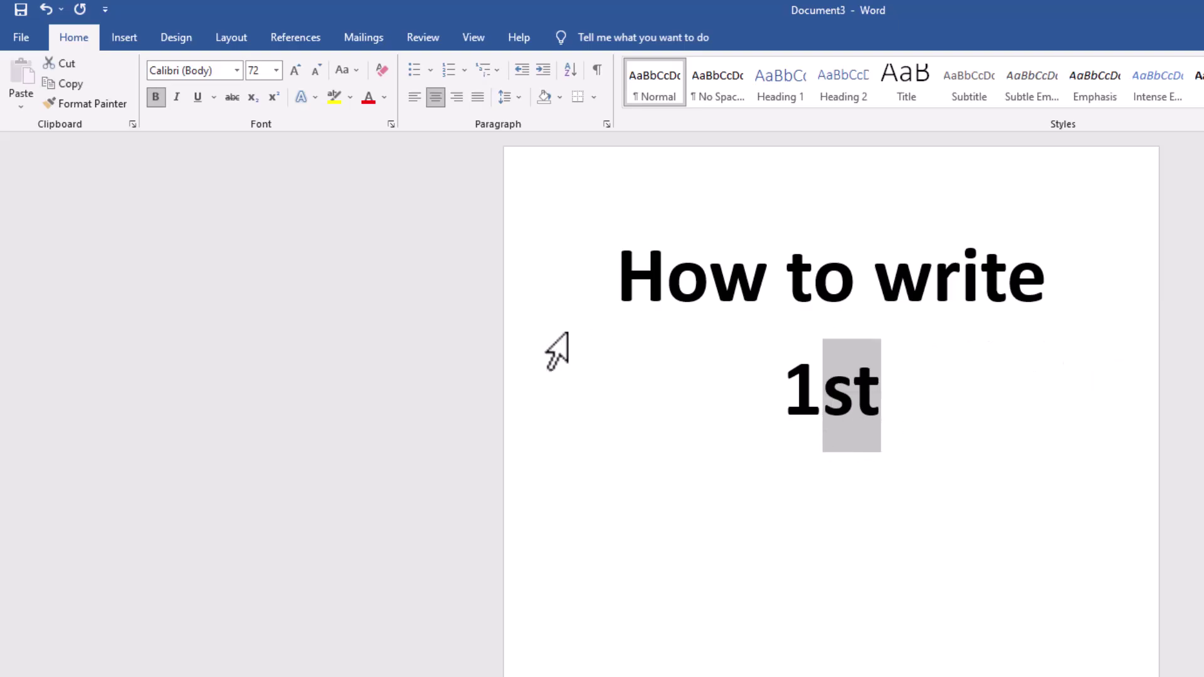
{"action": "left_click", "coordinate": [274, 100]}
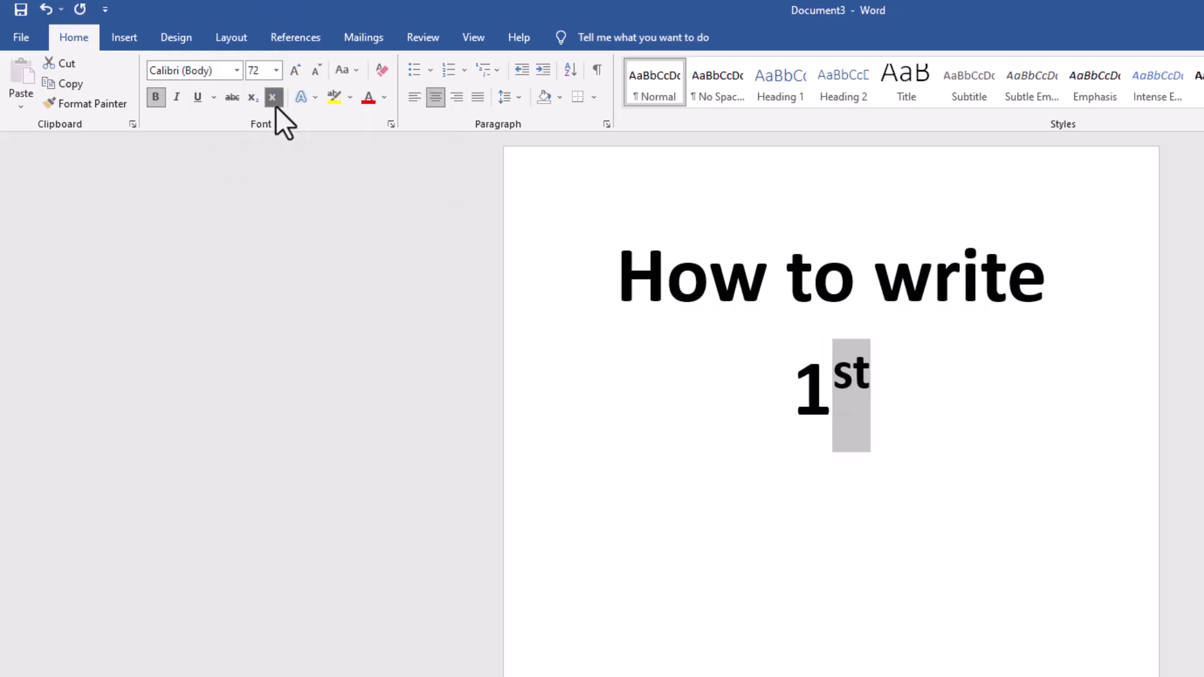
{"action": "left_click", "coordinate": [929, 440]}
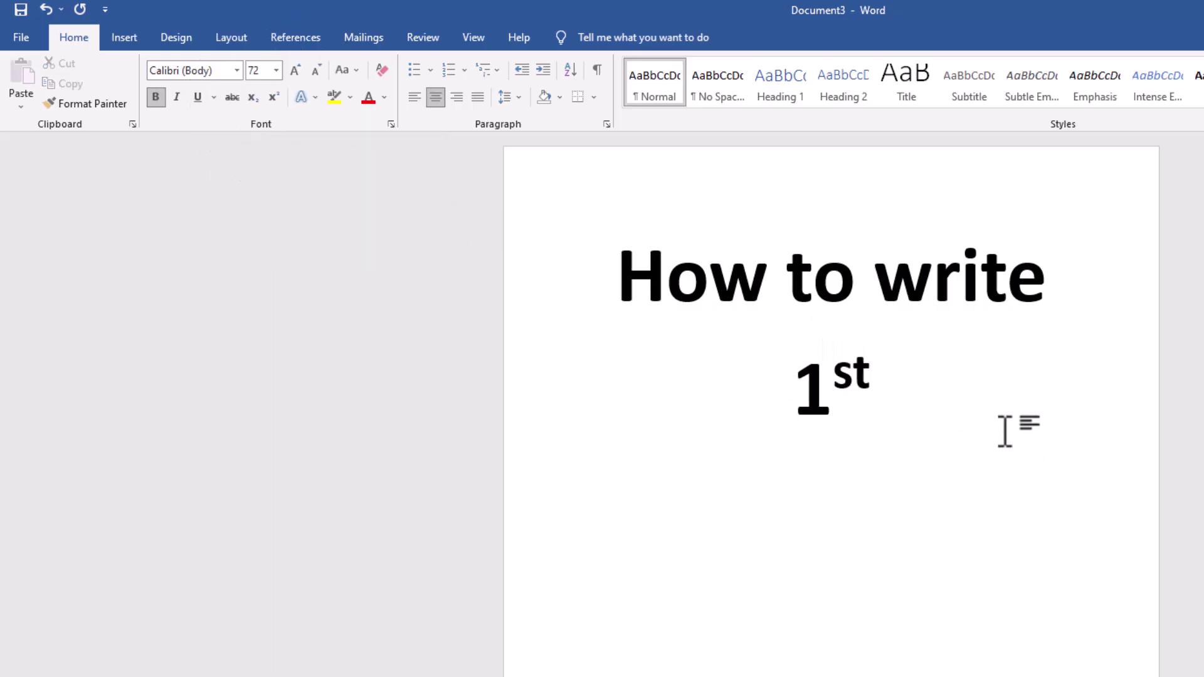
{"action": "type", "text": "2nd"}
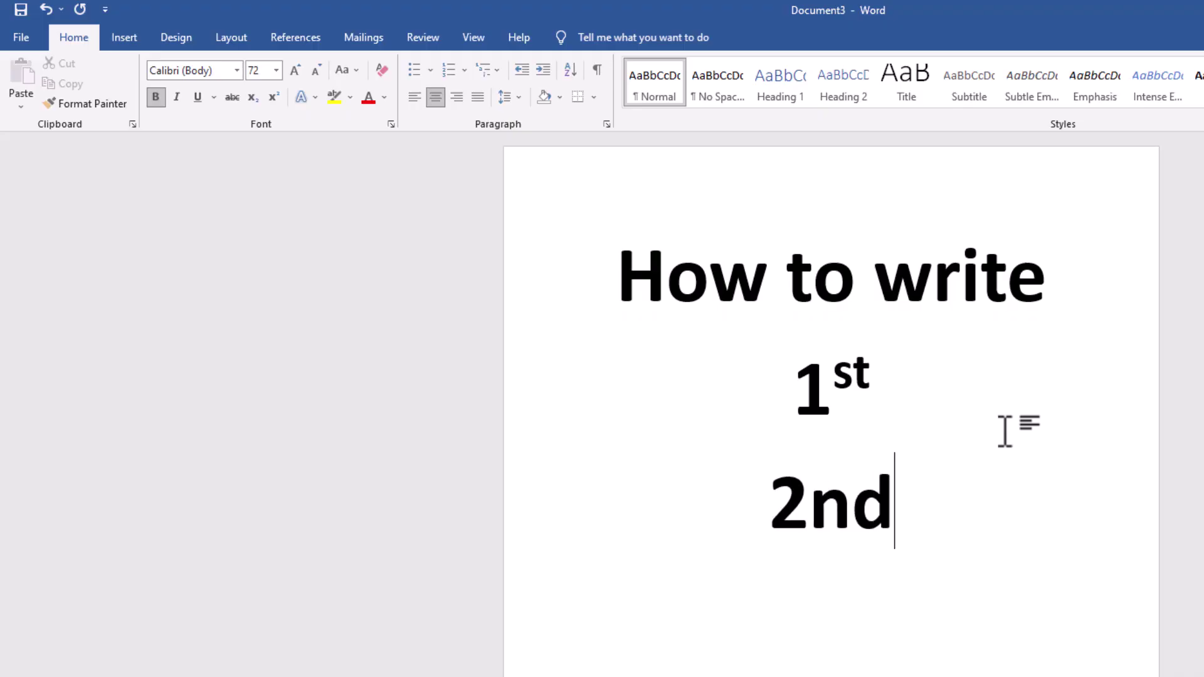
- Add a plain '2nd' line below 1st
{"action": "key", "text": "Return"}
{"action": "key", "text": "BackSpace"}
{"action": "key", "text": "BackSpace"}
{"action": "key", "text": "BackSpace"}
{"action": "key", "text": "BackSpace"}
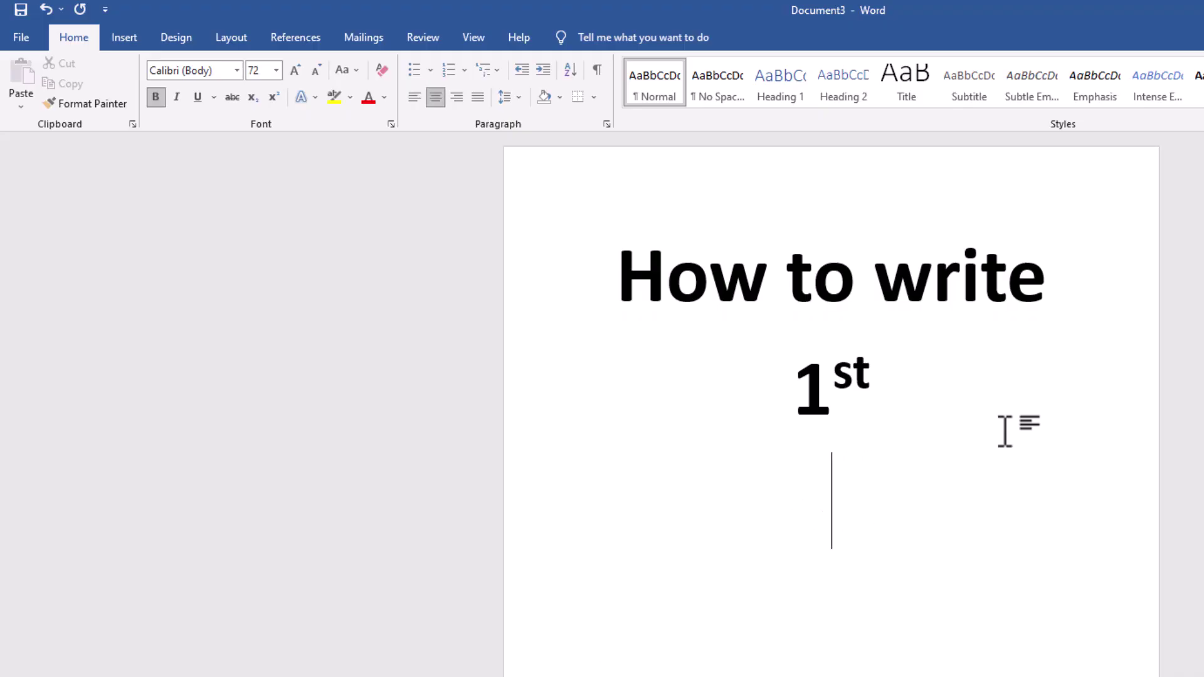
{"action": "type", "text": "2nd"}
{"action": "key", "text": "Return"}
{"action": "type", "text": "3"}
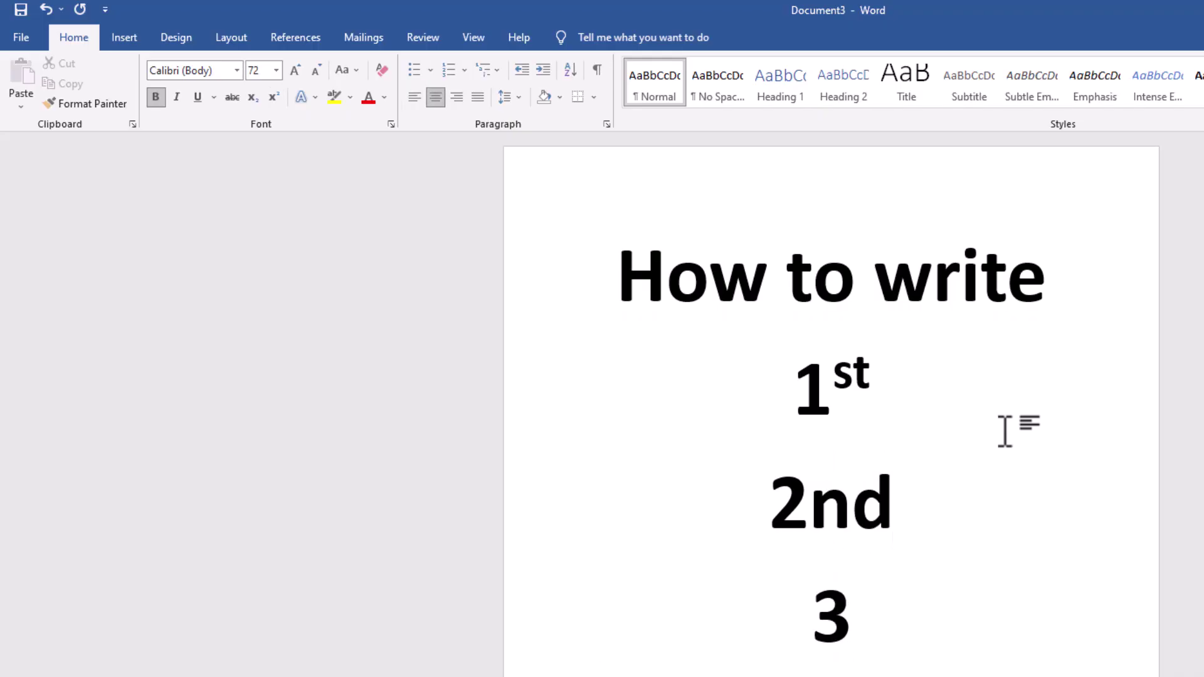
{"action": "type", "text": "rd"}
- Add a plain '3rd' line, then start a fourth line with 4
{"action": "key", "text": "BackSpace"}
{"action": "key", "text": "BackSpace"}
{"action": "key", "text": "BackSpace"}
{"action": "type", "text": "3rd"}
{"action": "key", "text": "Return"}
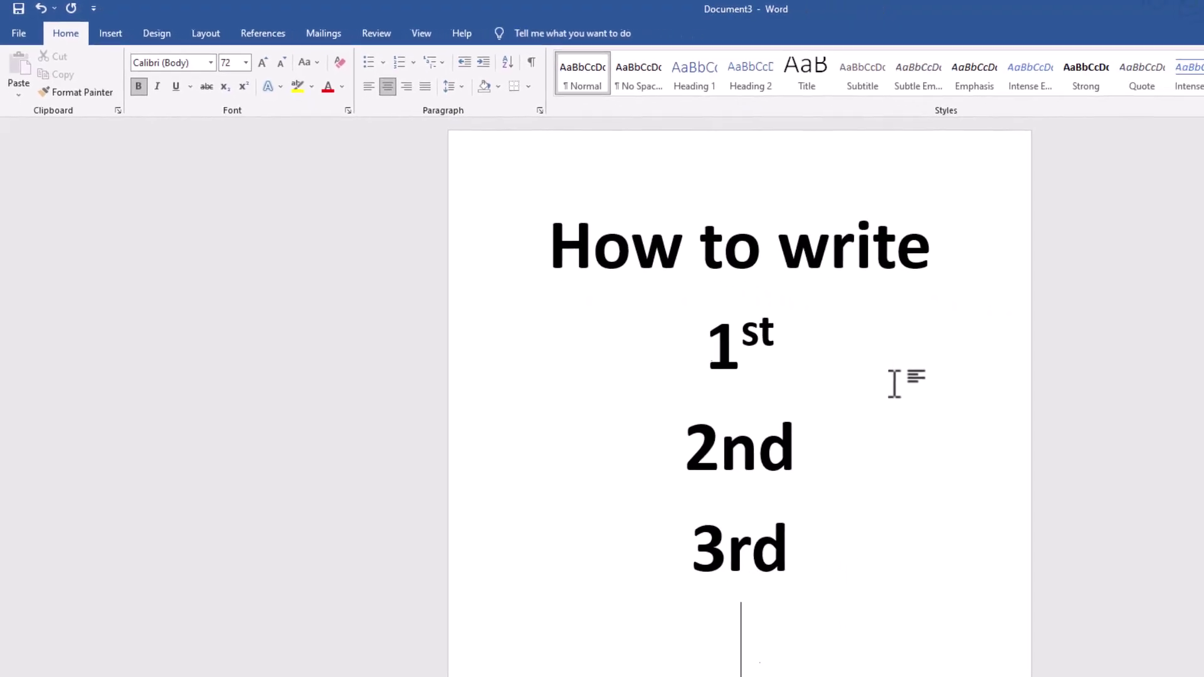
{"action": "type", "text": "4th"}
{"action": "key", "text": "BackSpace"}
{"action": "key", "text": "BackSpace"}
{"action": "key", "text": "BackSpace"}
{"action": "key", "text": "ctrl+shift+equal"}
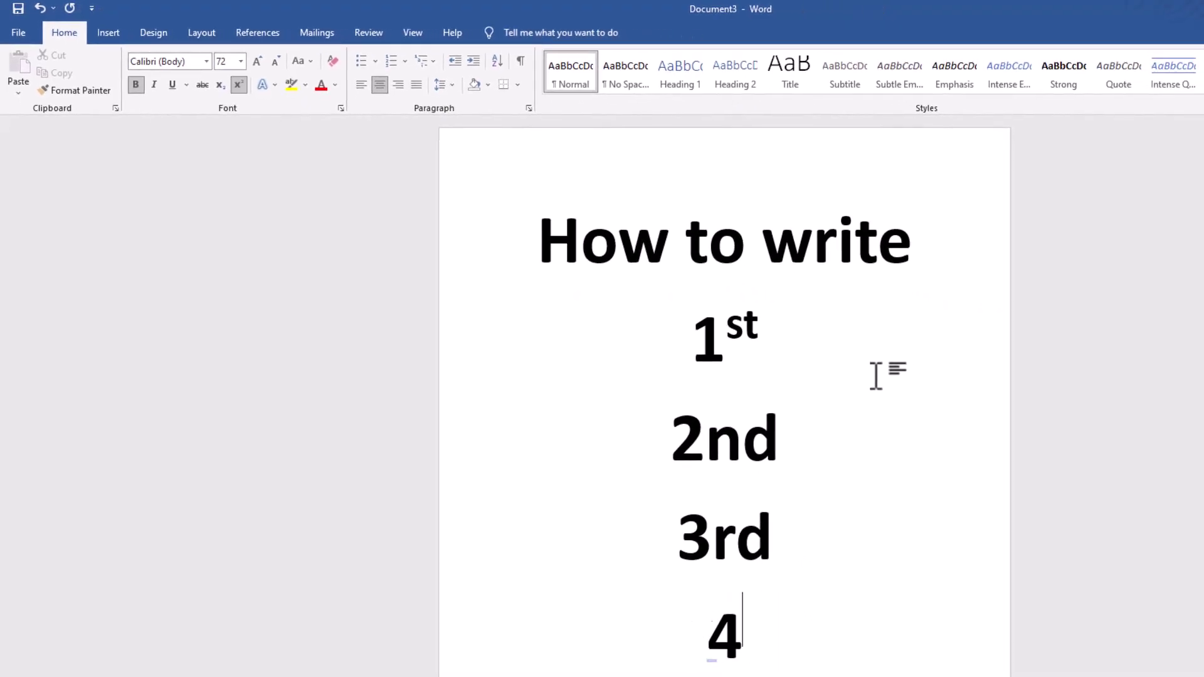
{"action": "type", "text": "th"}
{"action": "key", "text": "ctrl+shift+equal"}
{"action": "key", "text": "BackSpace"}
{"action": "key", "text": "BackSpace"}
{"action": "key", "text": "BackSpace"}
{"action": "type", "text": "4th"}
- Make the 'nd' in 2nd superscript using the x² button
{"action": "left_click_drag", "start_coordinate": [780, 440], "coordinate": [717, 452]}
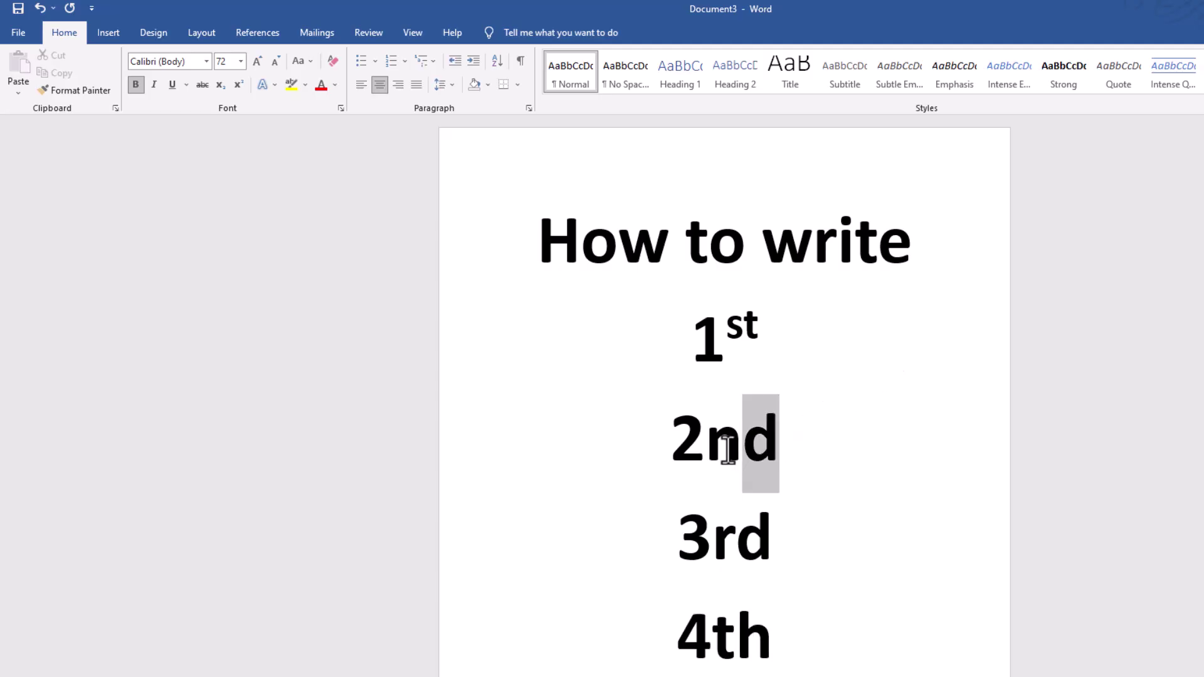
{"action": "left_click", "coordinate": [240, 87]}
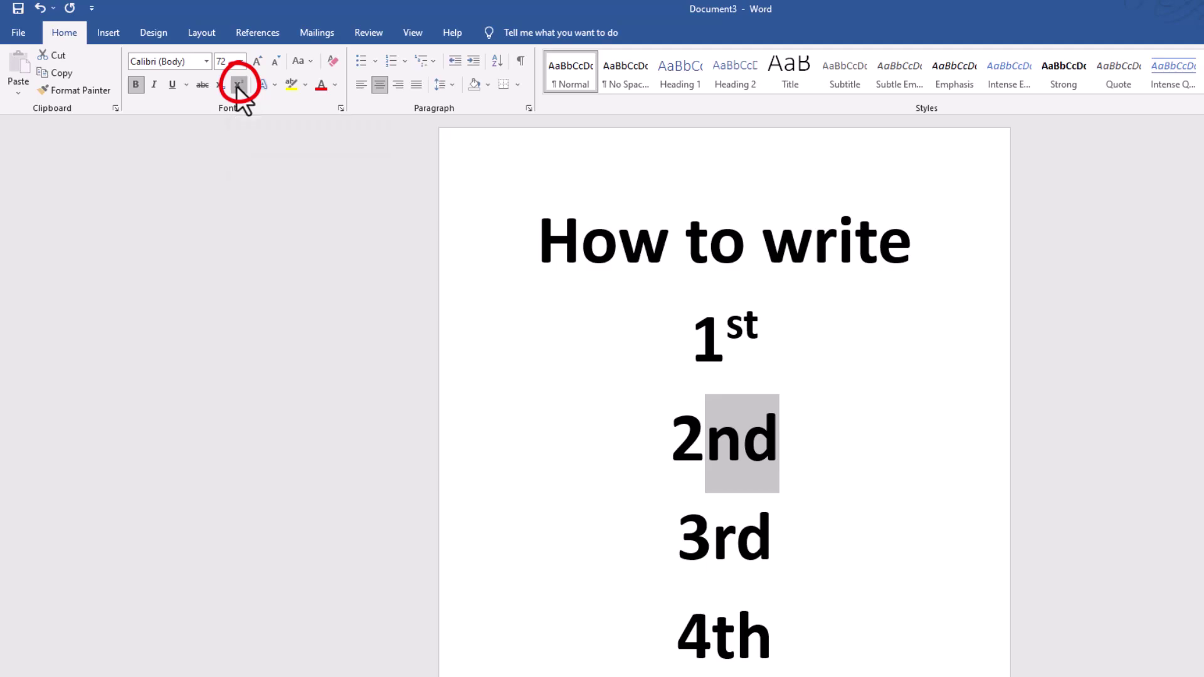
{"action": "left_click", "coordinate": [754, 454]}
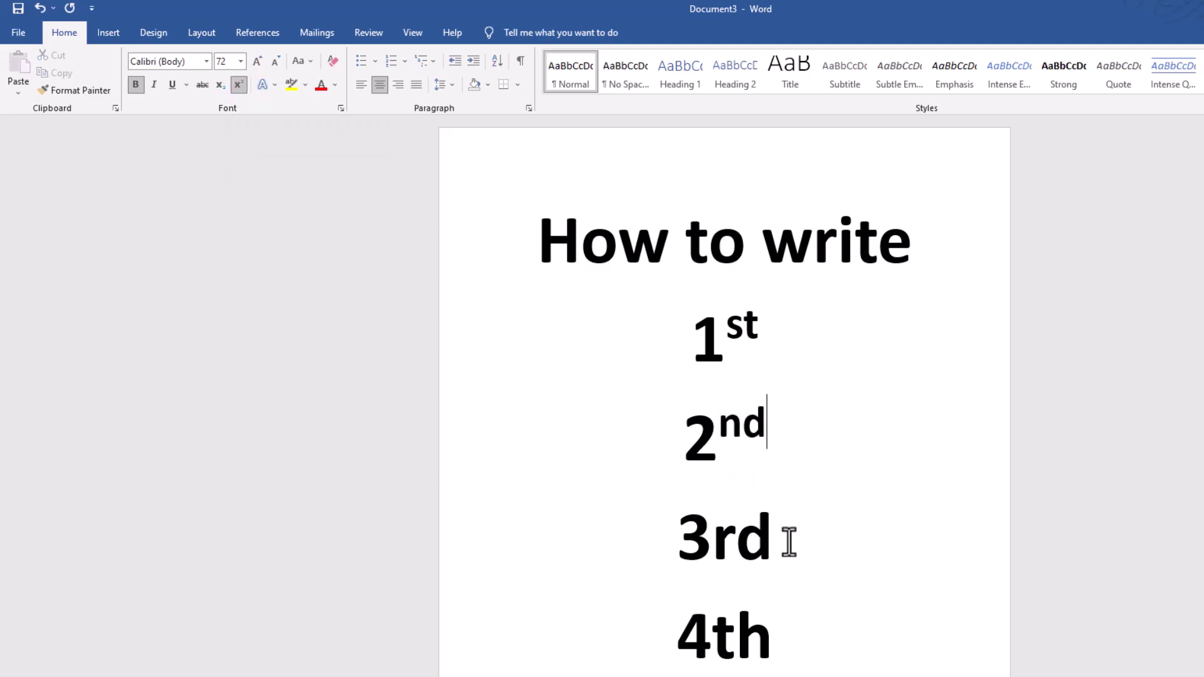
{"action": "left_click_drag", "start_coordinate": [783, 546], "coordinate": [683, 552]}
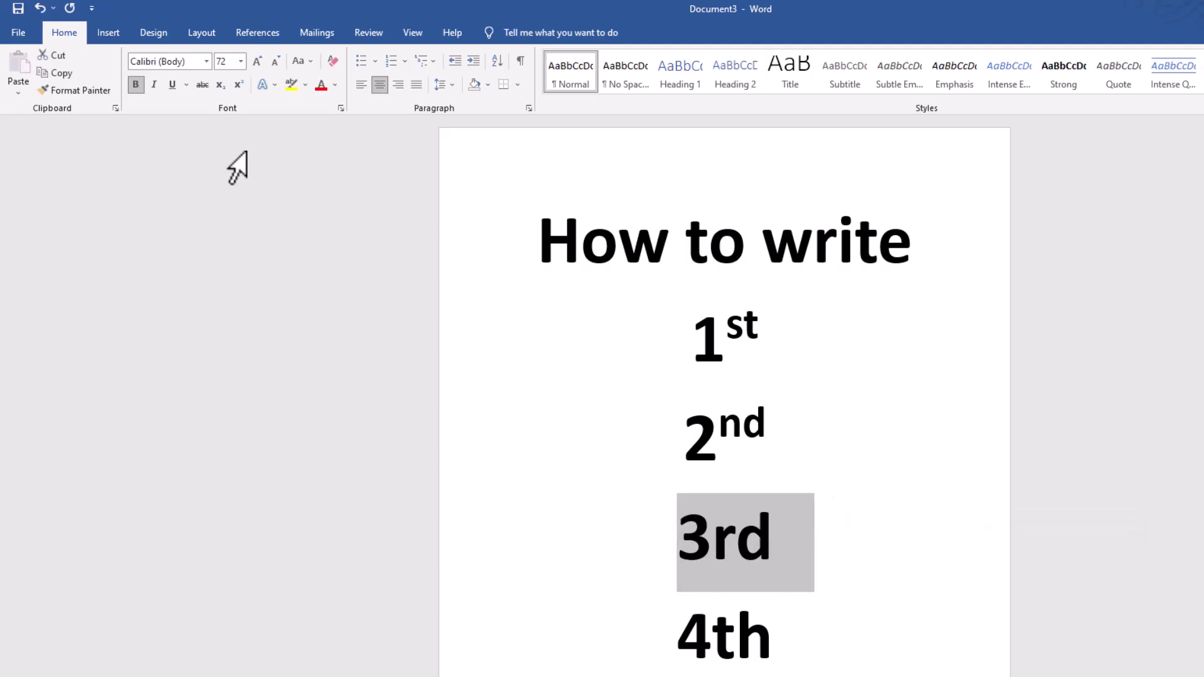
{"action": "left_click", "coordinate": [237, 86]}
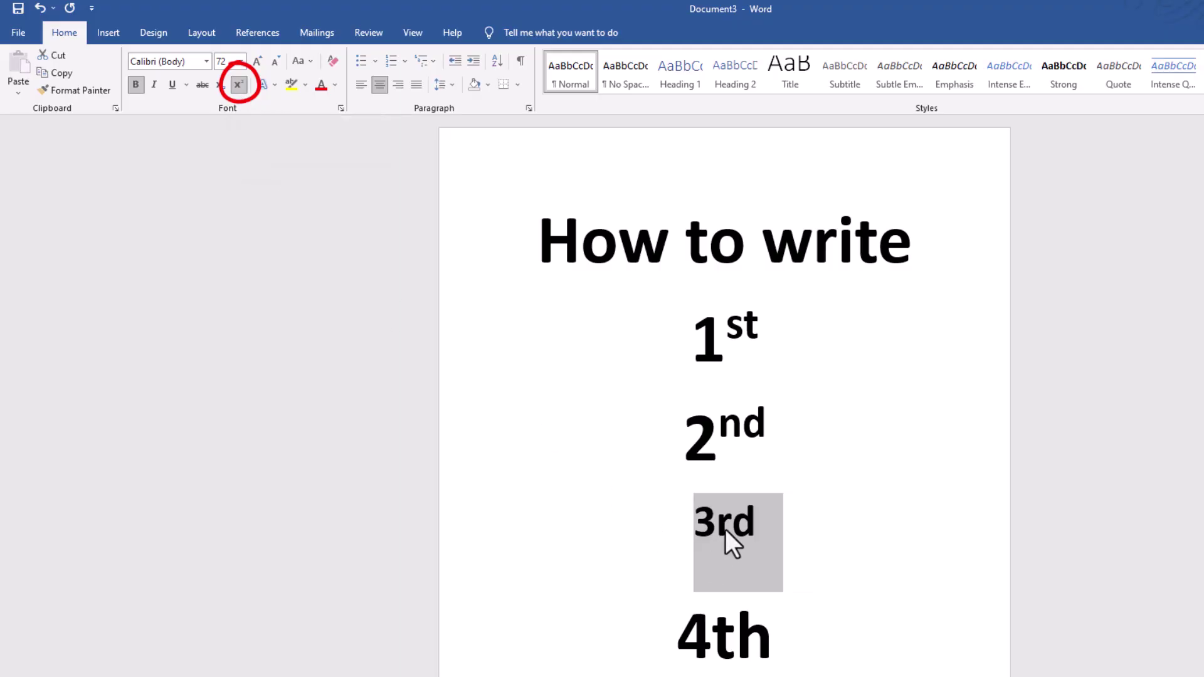
{"action": "left_click", "coordinate": [35, 15]}
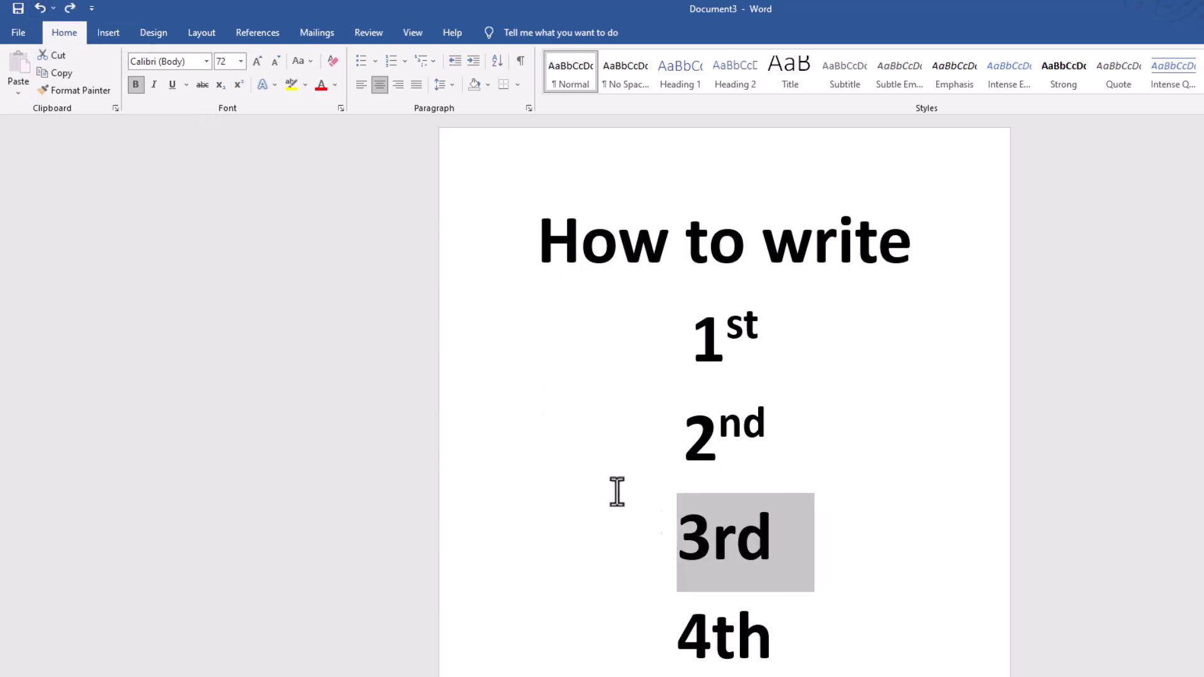
- Make the 'rd' in 3rd superscript
{"action": "left_click_drag", "start_coordinate": [771, 538], "coordinate": [712, 538]}
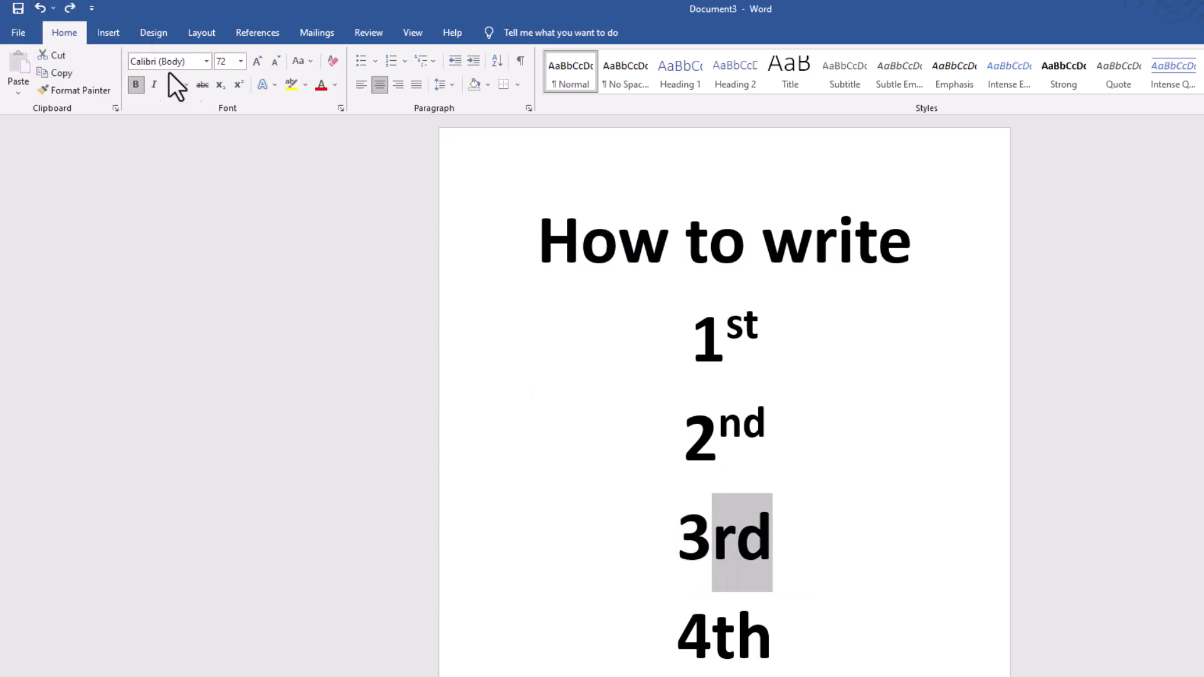
{"action": "left_click", "coordinate": [237, 87]}
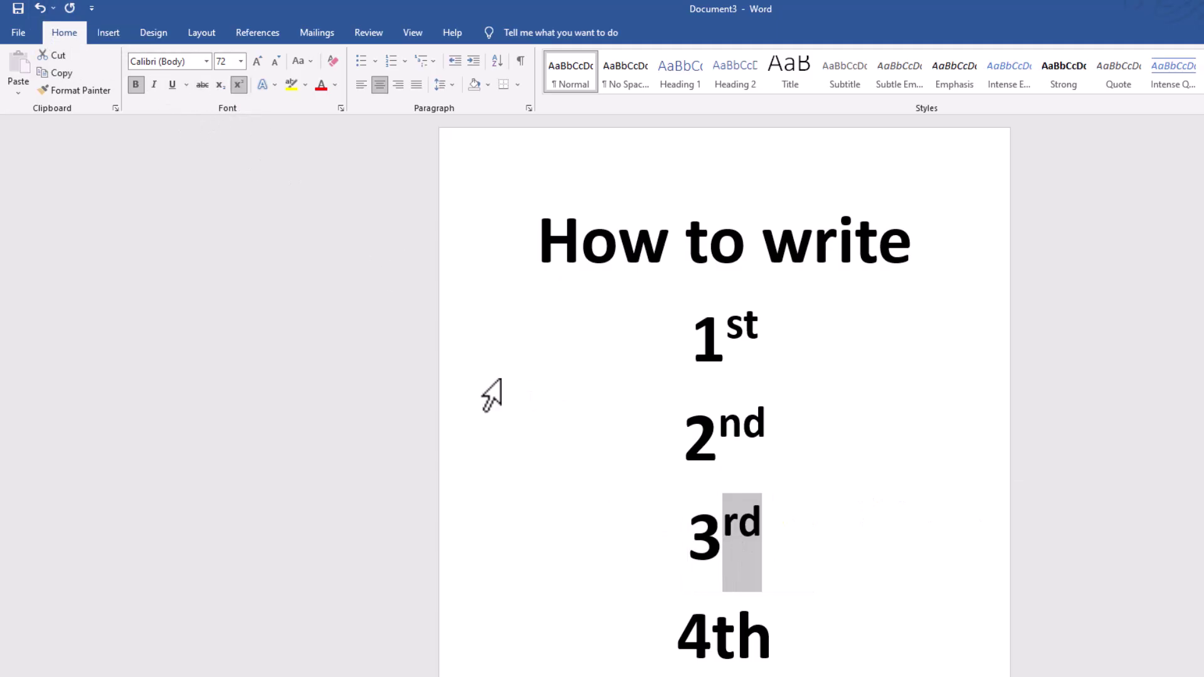
{"action": "left_click", "coordinate": [785, 648]}
- Make the 'th' in 4th superscript
{"action": "left_click_drag", "start_coordinate": [779, 648], "coordinate": [713, 648]}
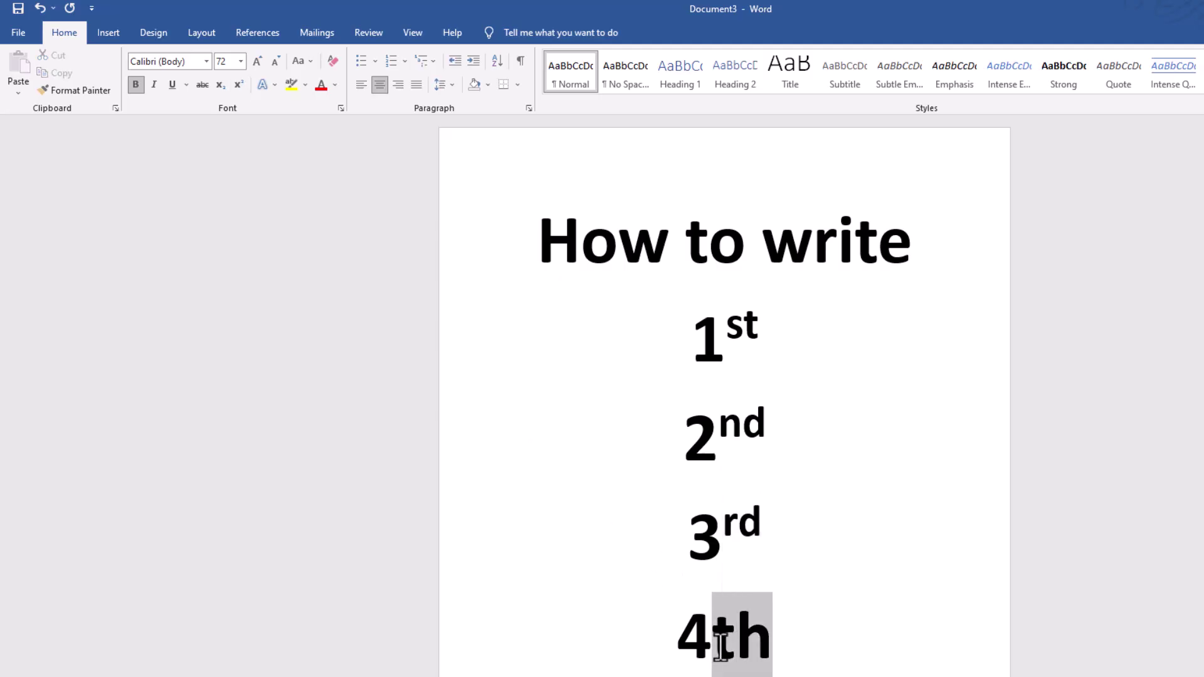
{"action": "left_click", "coordinate": [239, 85]}
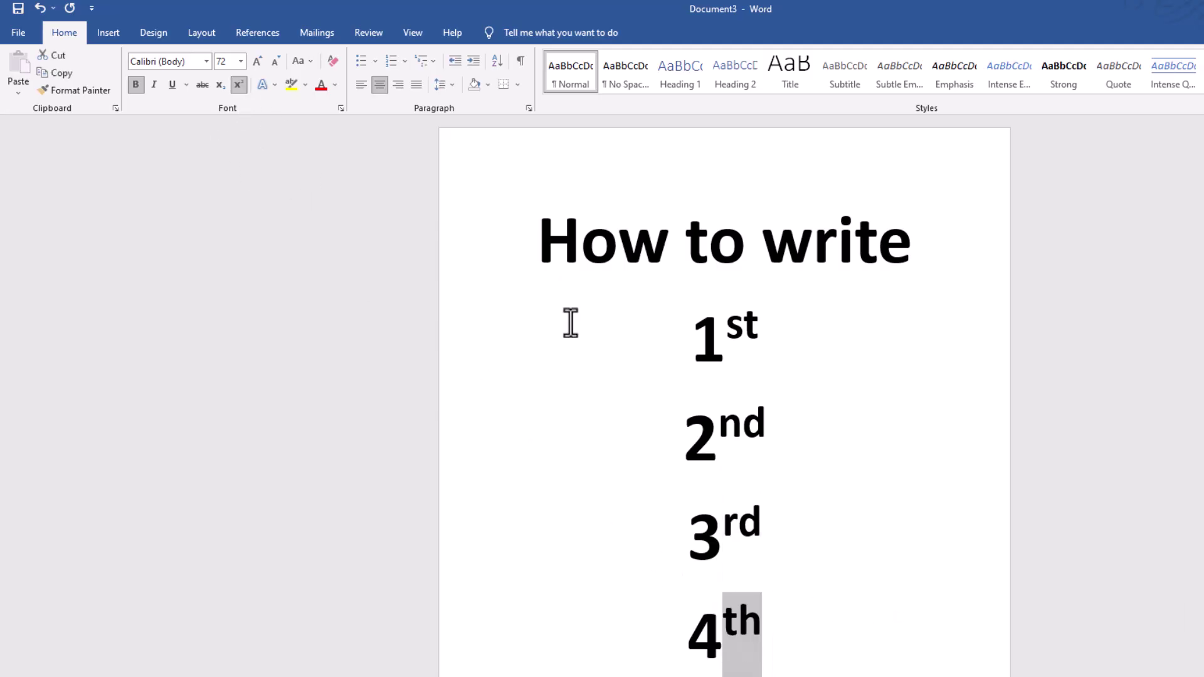
{"action": "left_click", "coordinate": [787, 654]}
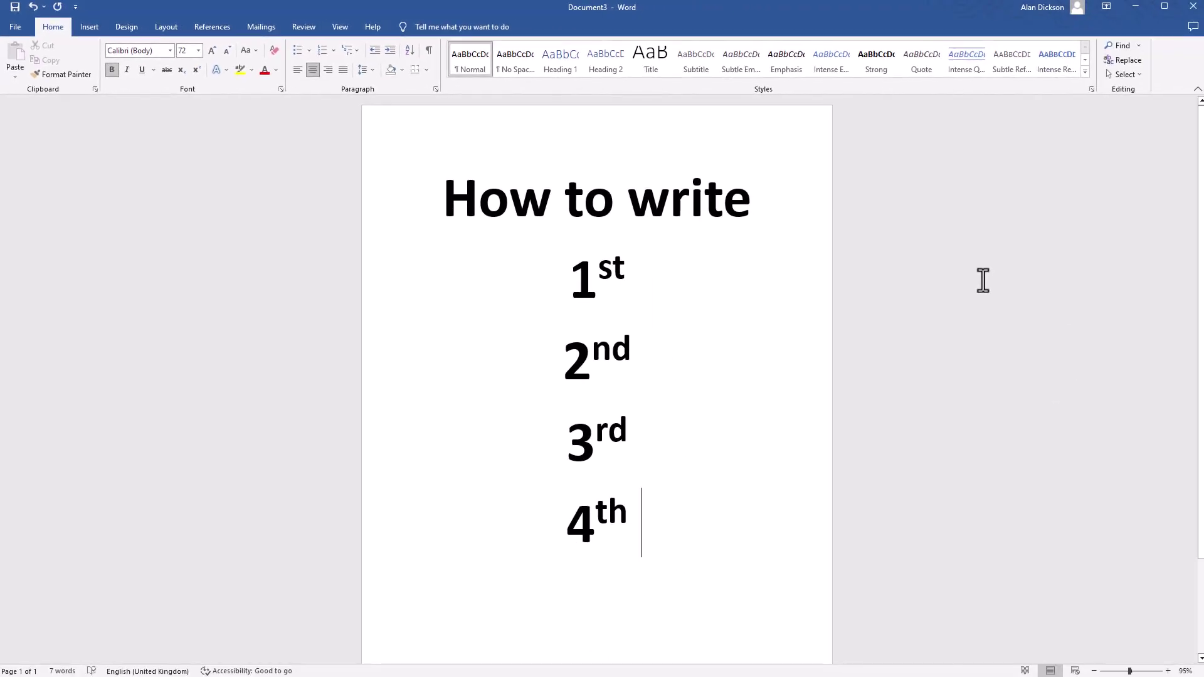